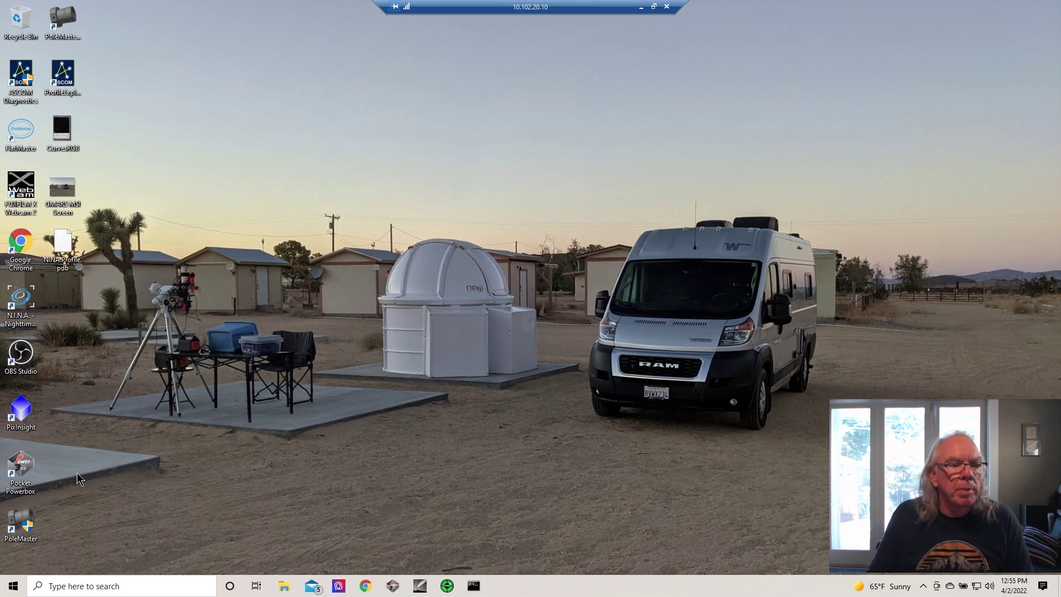
- Start Pocket Powerbox, connect to the powerbox and allow it through the firewall
double_click(18, 466)
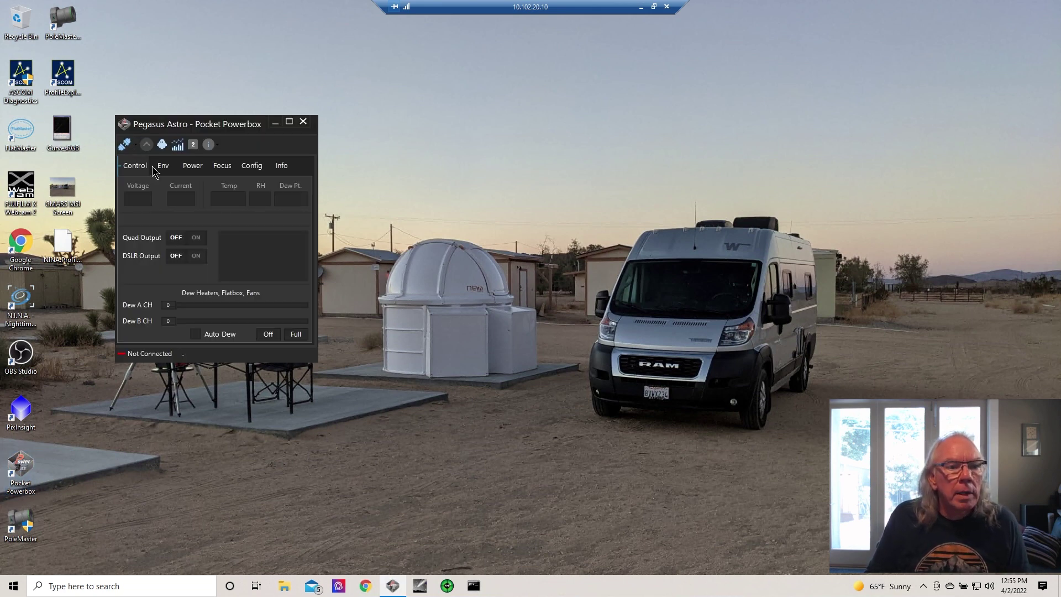
click(125, 145)
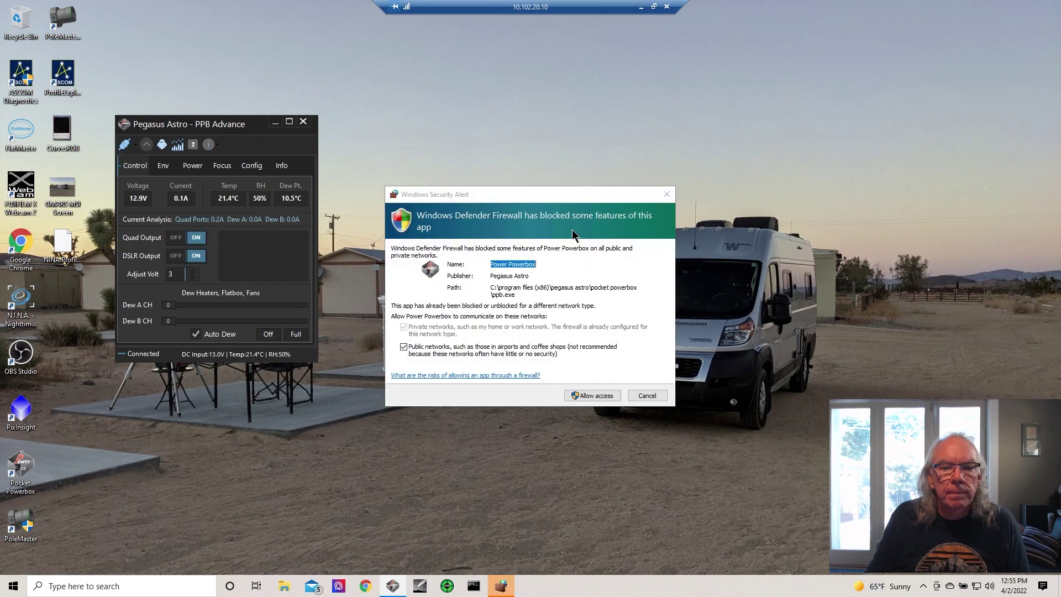
click(593, 396)
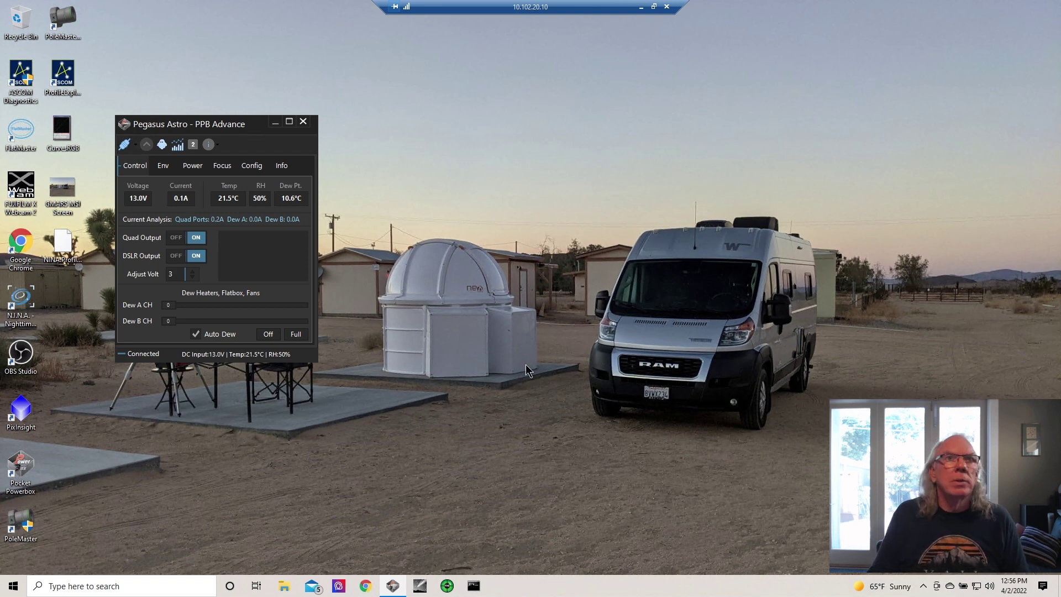
- Check the Env sensor readings and Power voltage charts, then minimize the powerbox window
click(159, 169)
click(195, 171)
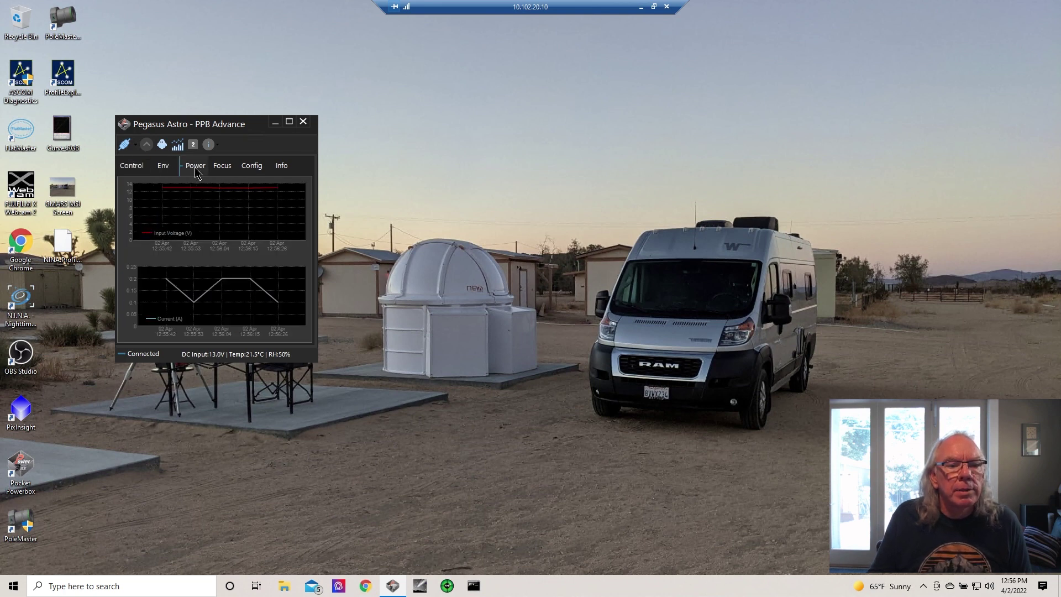
click(275, 124)
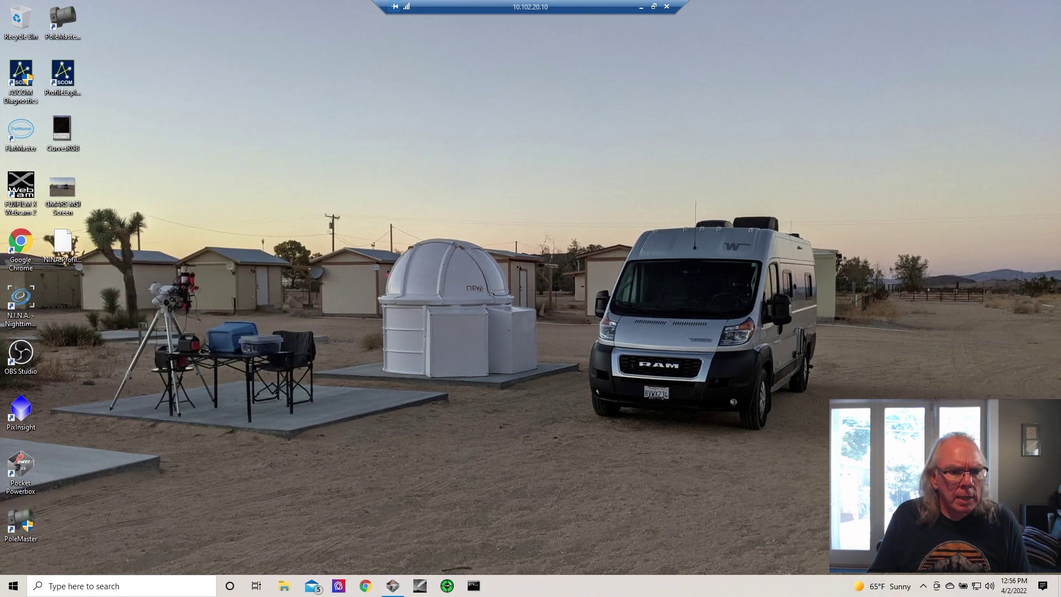
- Launch N.I.N.A. with the AstroVagabond profile, rescan devices and select the ZWO ASI533MC Pro camera
double_click(26, 293)
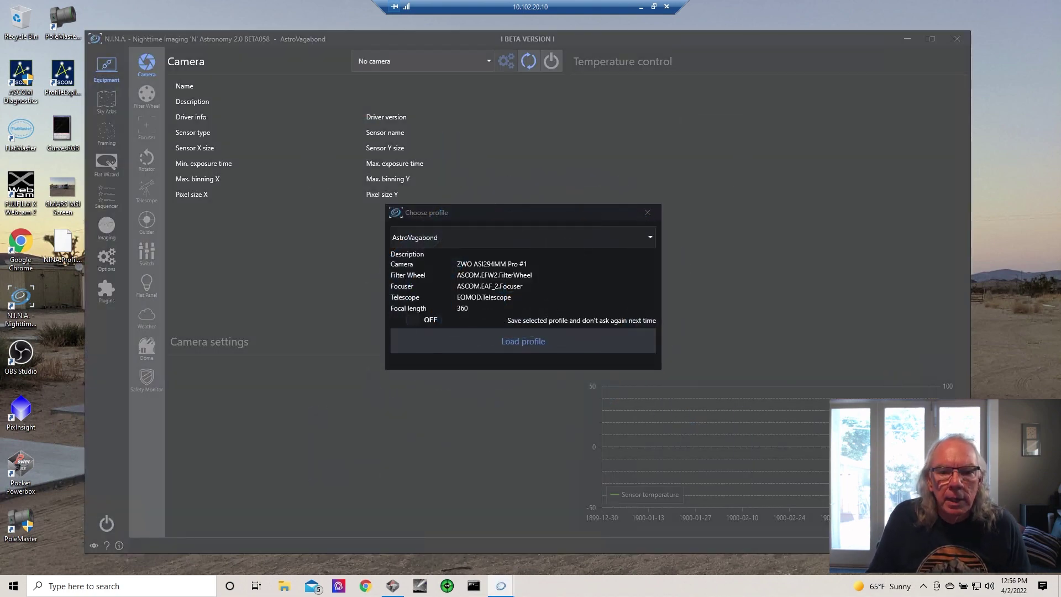
click(525, 346)
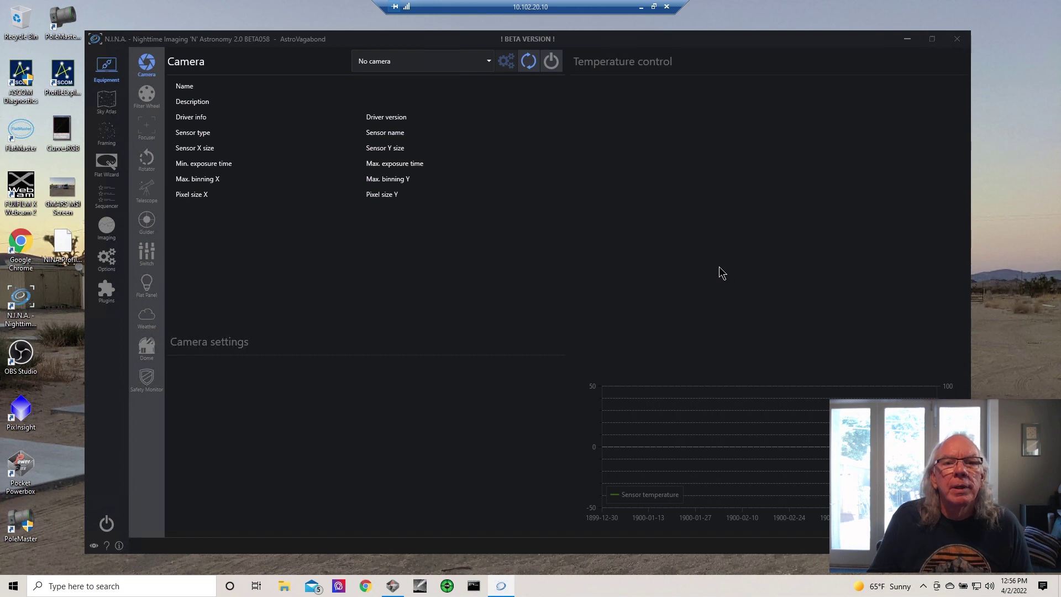
click(528, 64)
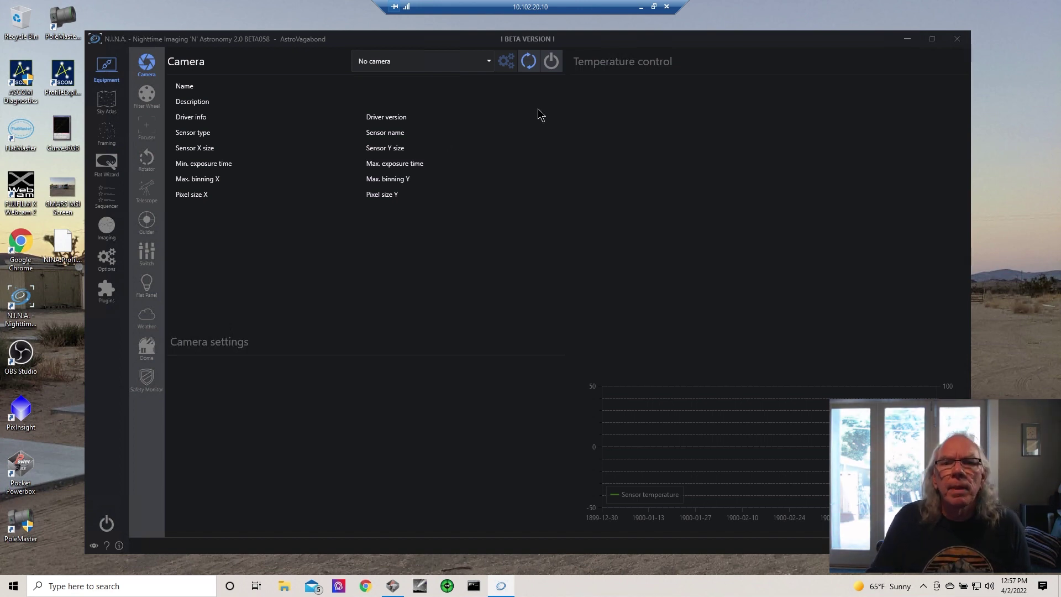
click(489, 62)
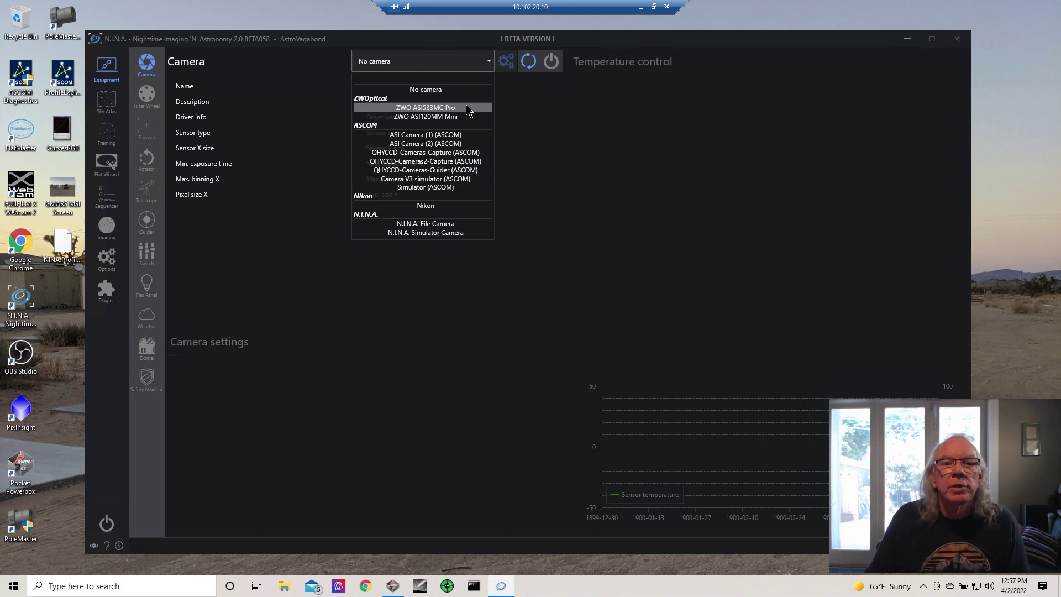
click(466, 107)
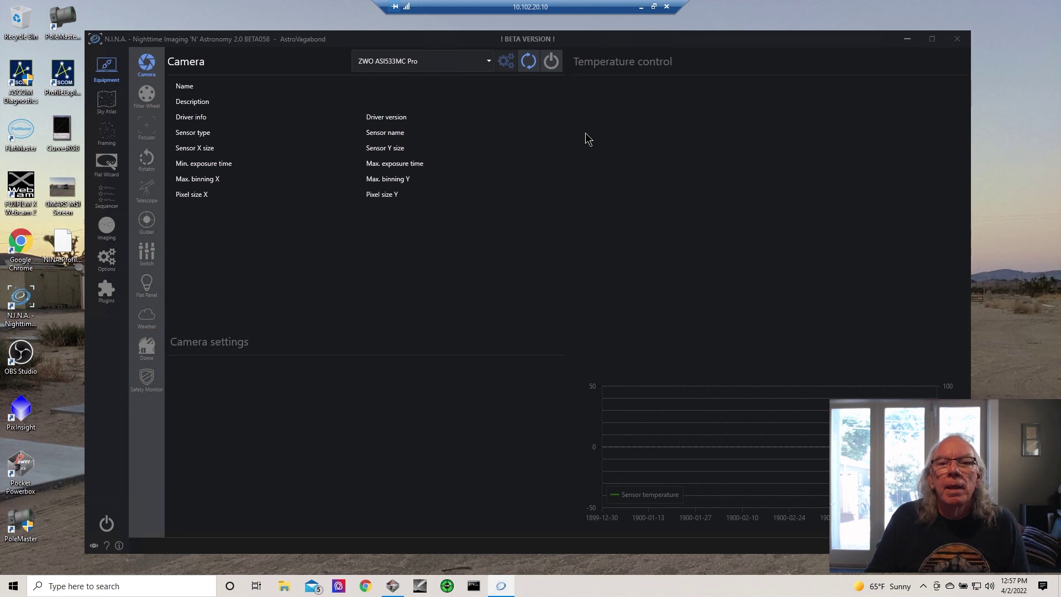
- Connect the ZWO ASI533MC Pro camera to show gain 120, offset 30 and temperature controls
click(551, 62)
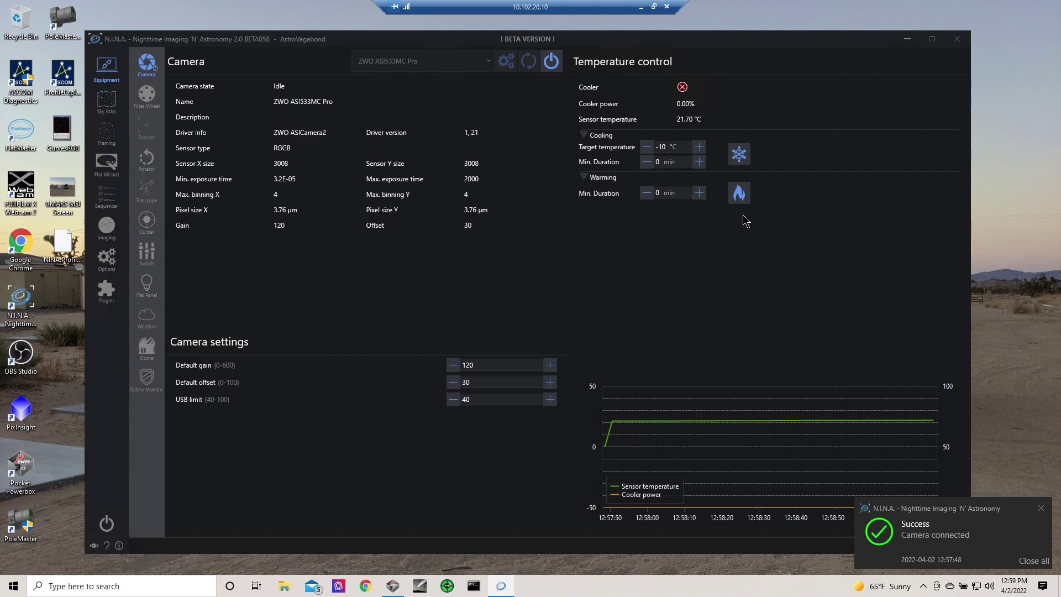
click(748, 161)
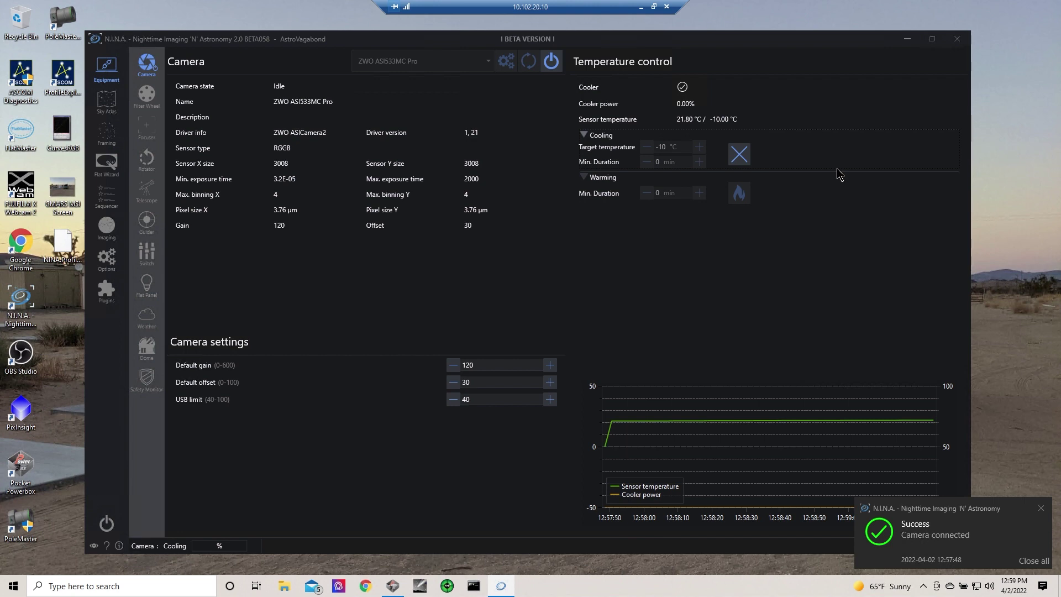
click(1042, 509)
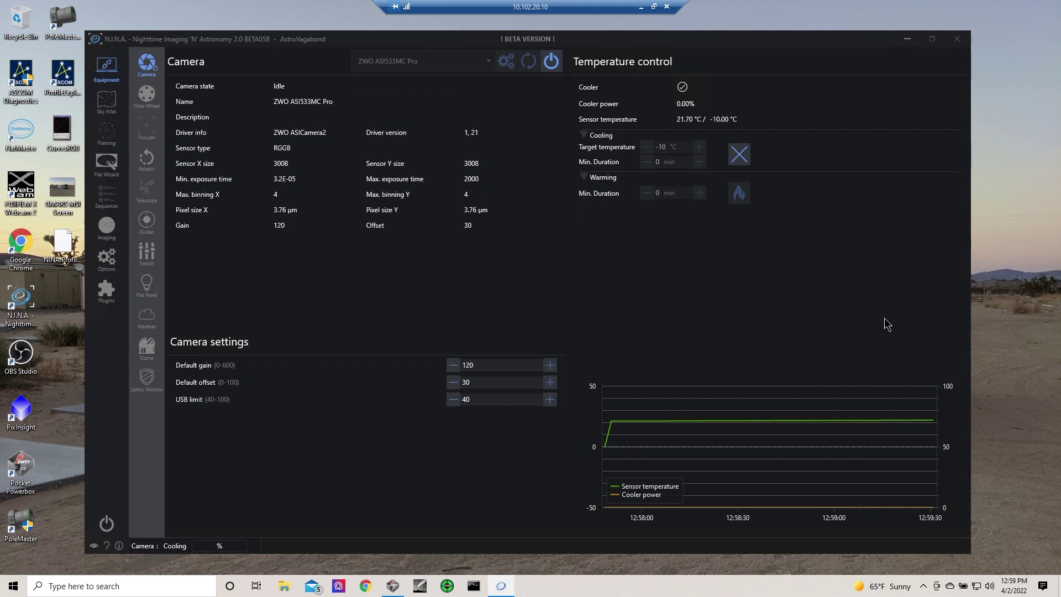
click(148, 102)
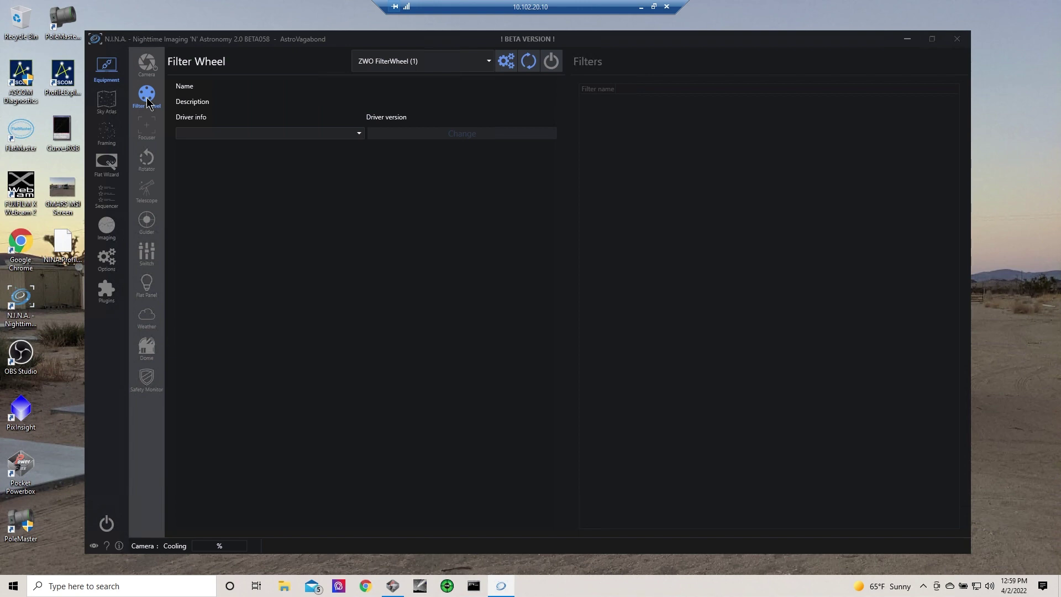
click(103, 269)
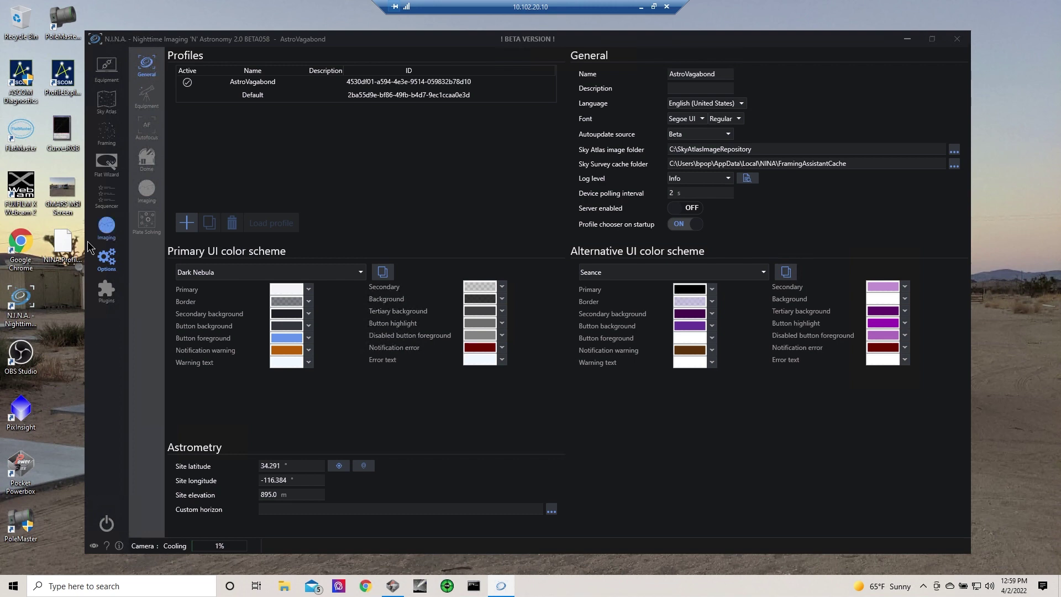
click(146, 95)
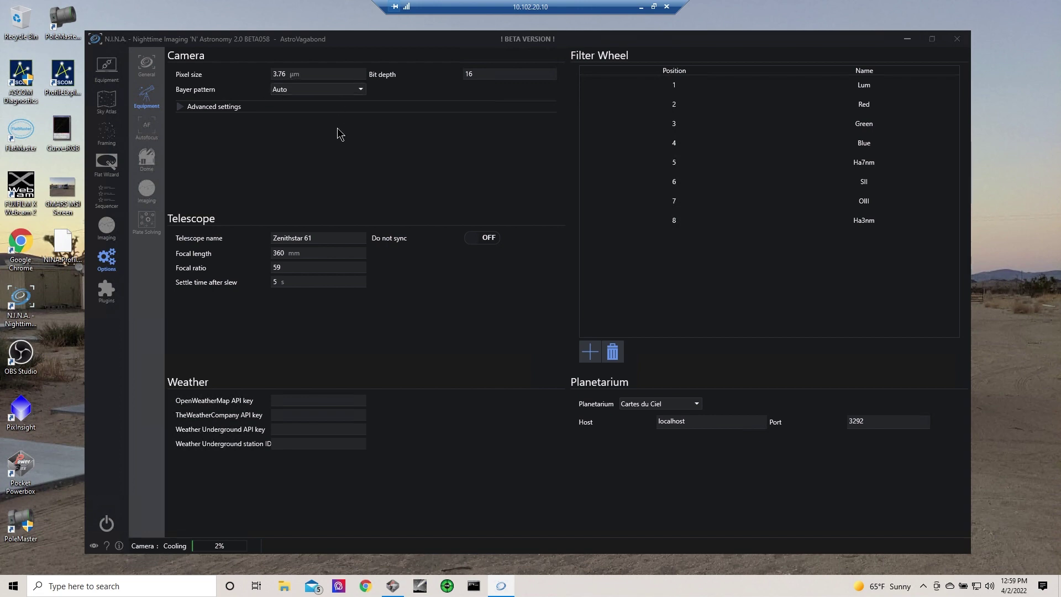
click(361, 90)
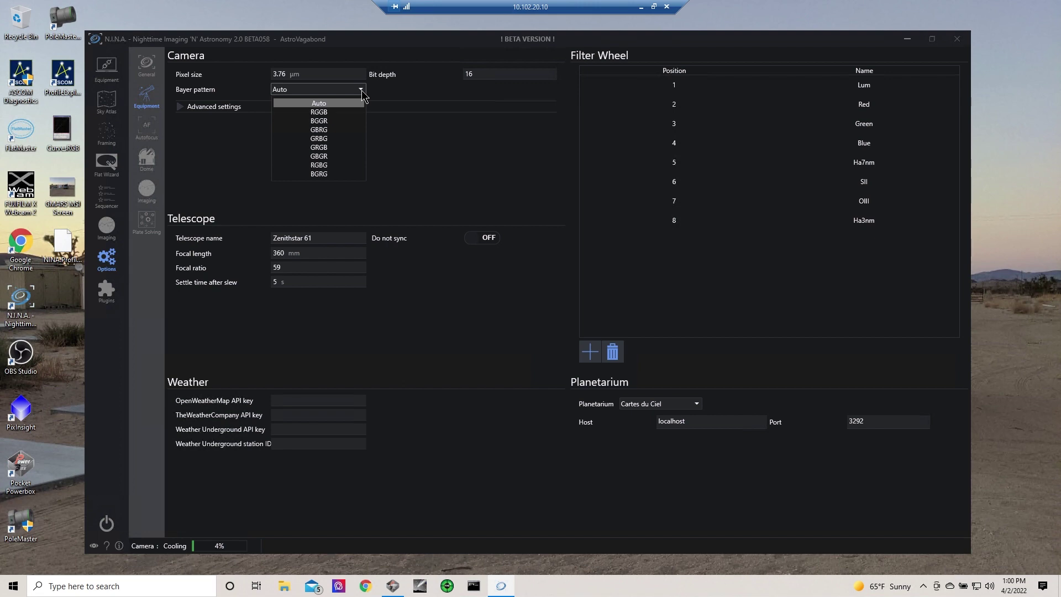
click(427, 149)
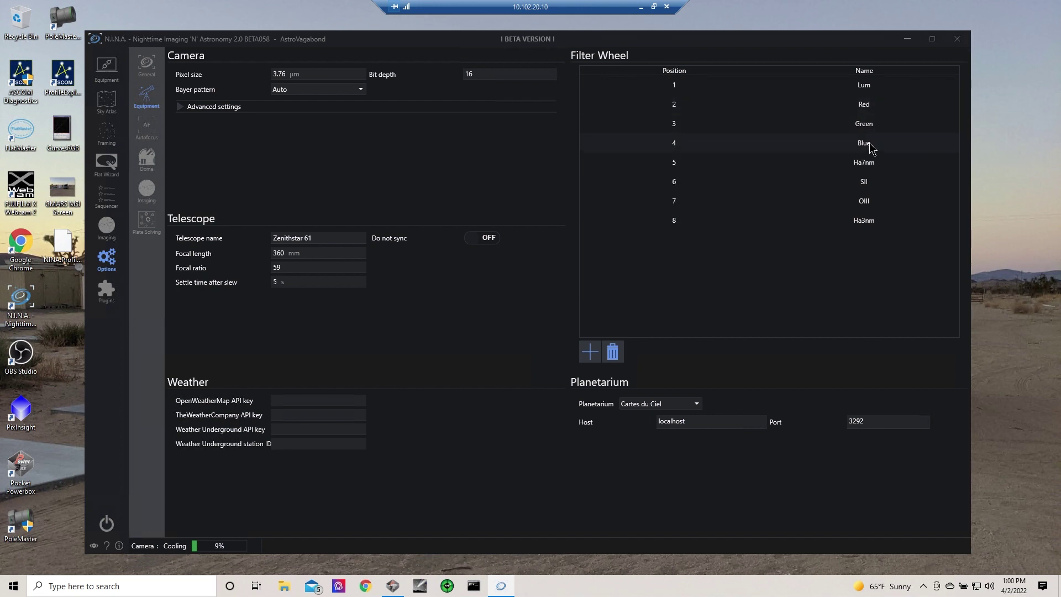
- Rename filter 5 from Ha7nm to Ha in the filter wheel list
click(868, 162)
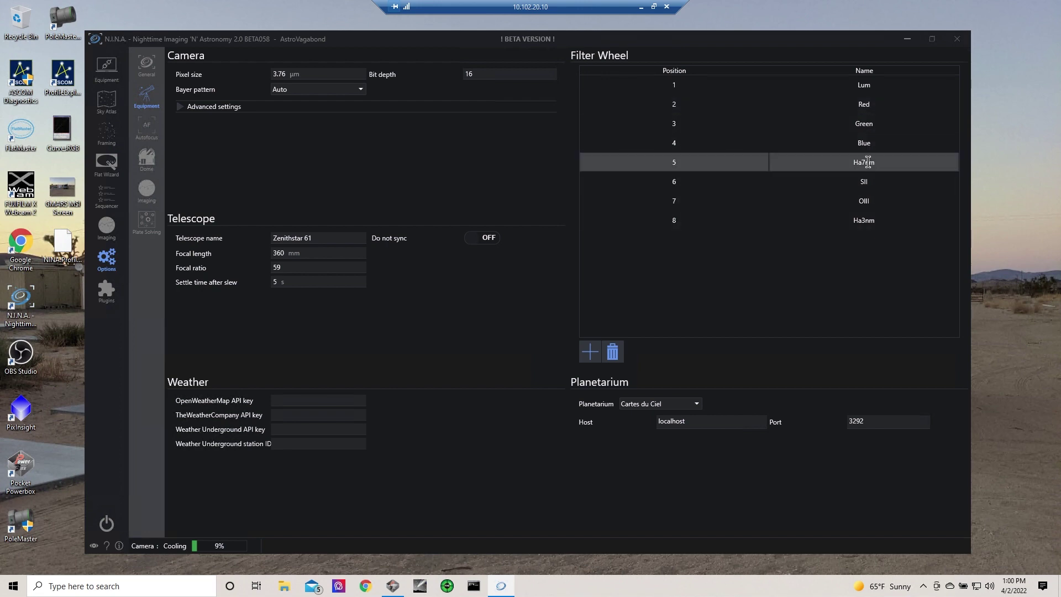
double_click(864, 162)
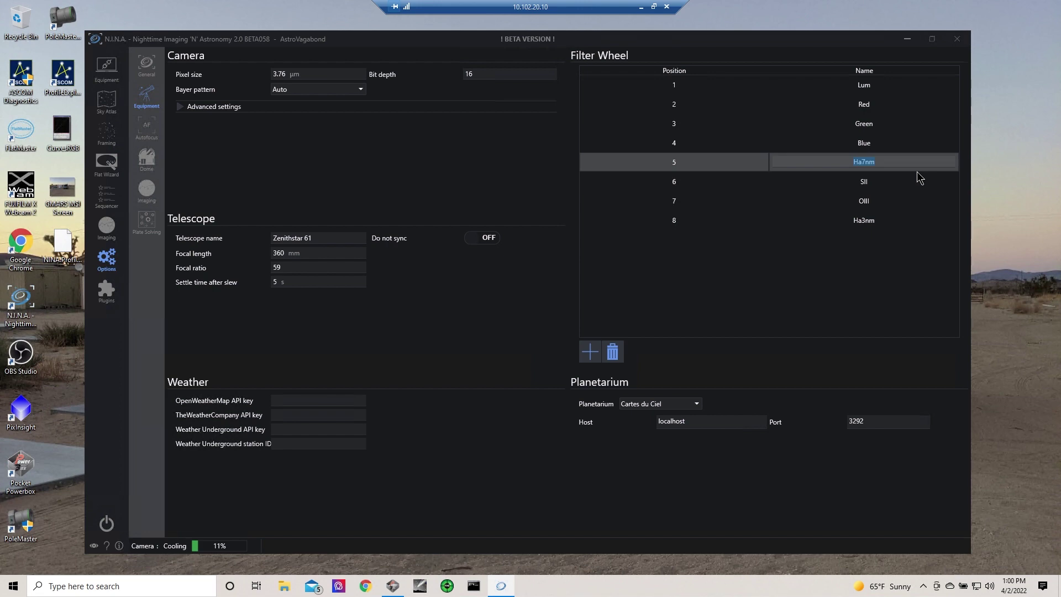
key(BackSpace)
text(Ha)
key(Return)
- Replace filter 8's Ha3nm name with L-eXtreme
click(868, 221)
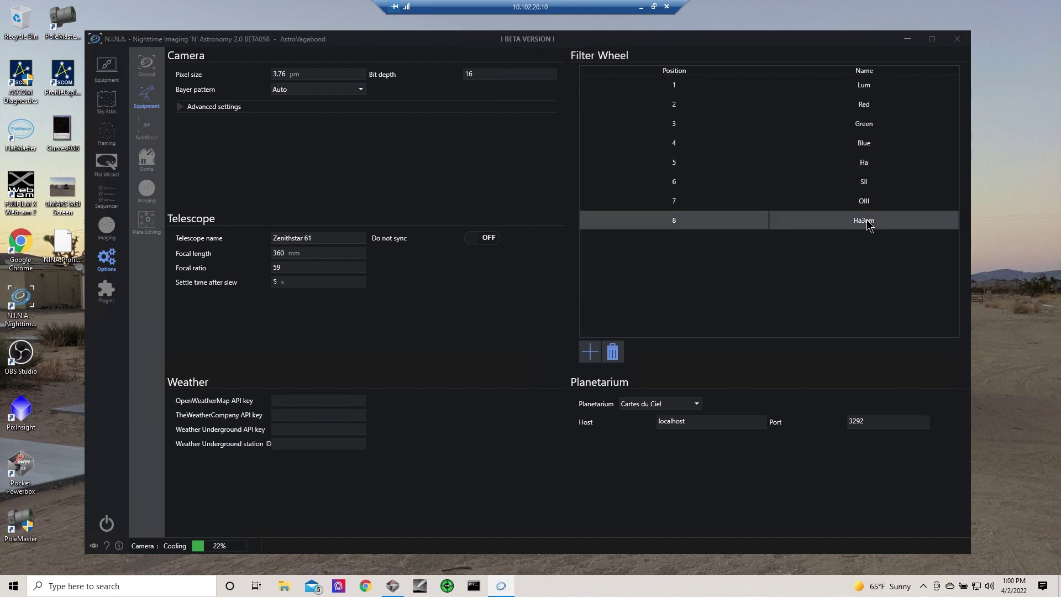
click(866, 220)
text(L-eXtreme)
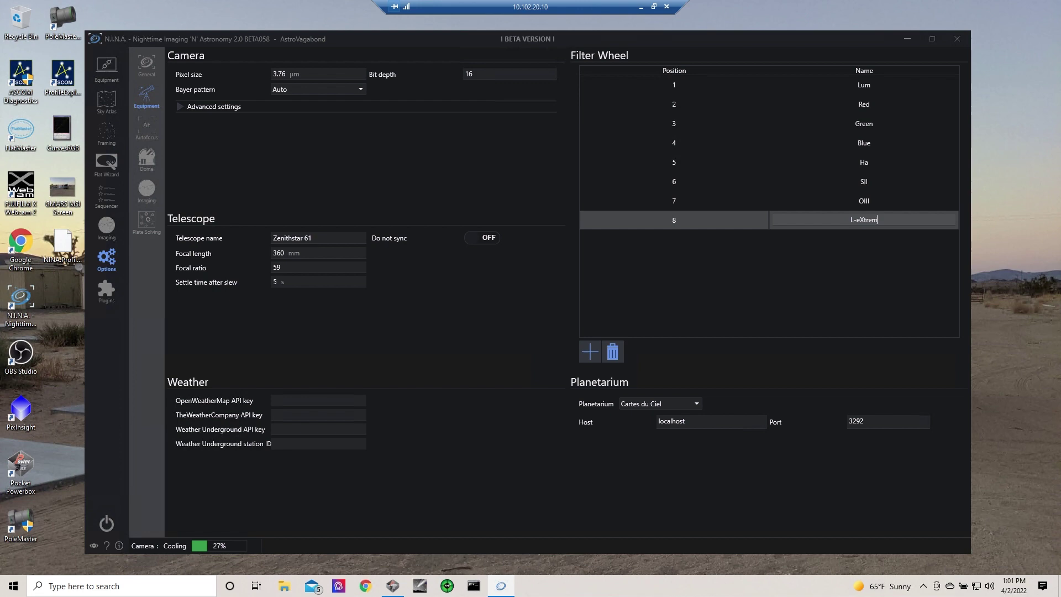
- Commit the L-eXtreme name for filter 8 and select the Lum filter row
click(879, 326)
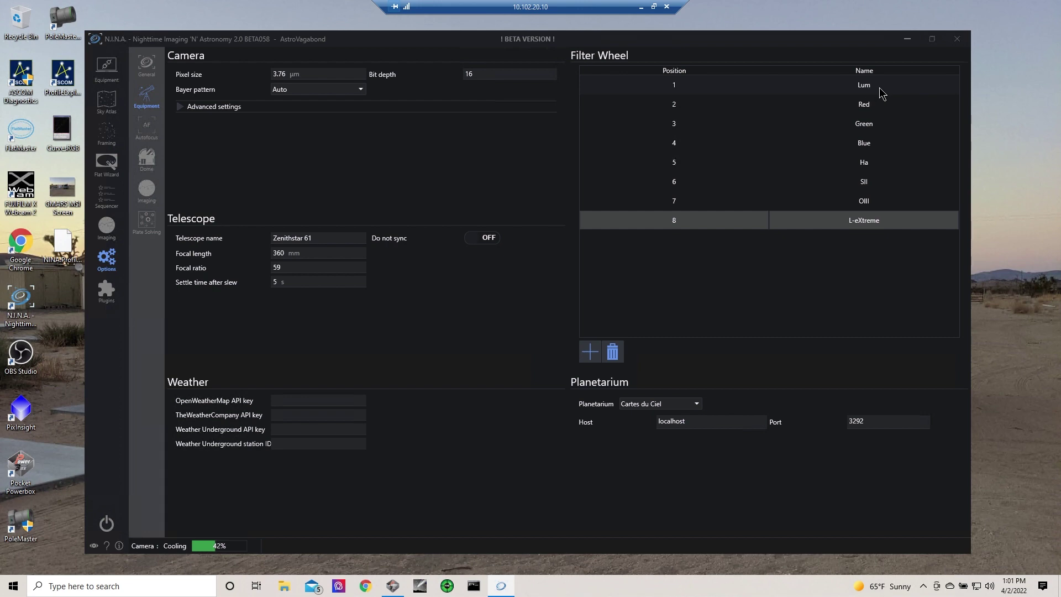
click(890, 91)
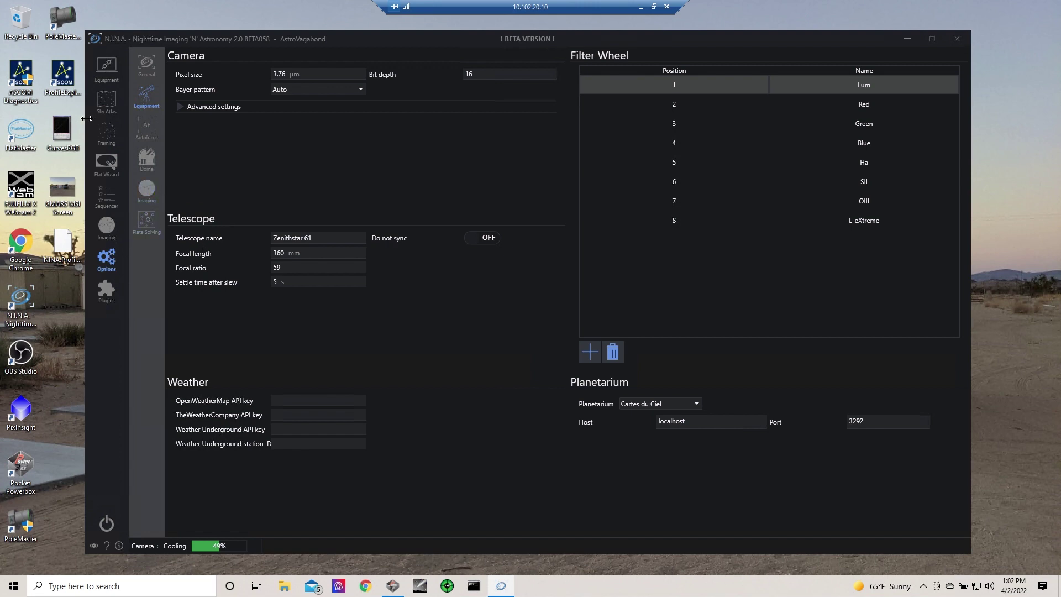
- On the Filter Wheel page, check the driver info list and connect the ZWO FilterWheel
click(107, 69)
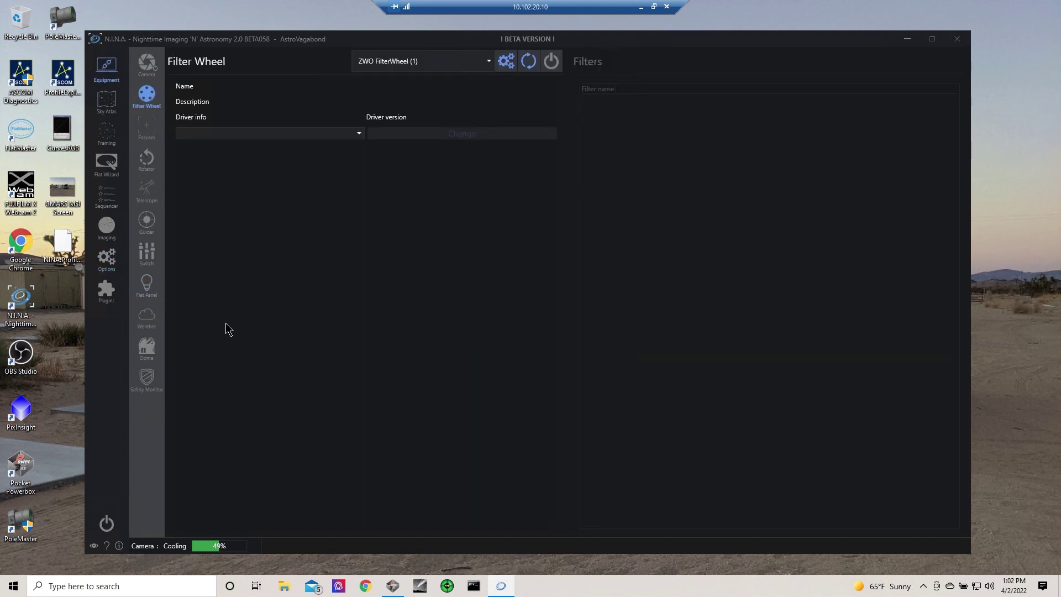
click(358, 135)
click(486, 265)
click(551, 62)
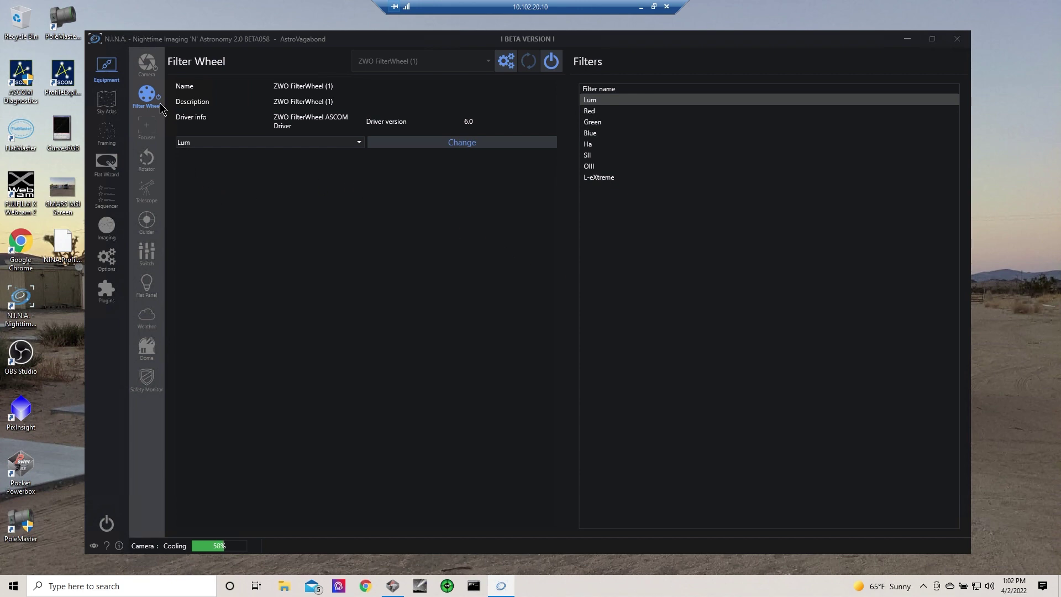
- Connect the ZWO Focuser at position 5670, then view the four installed plugins
click(147, 132)
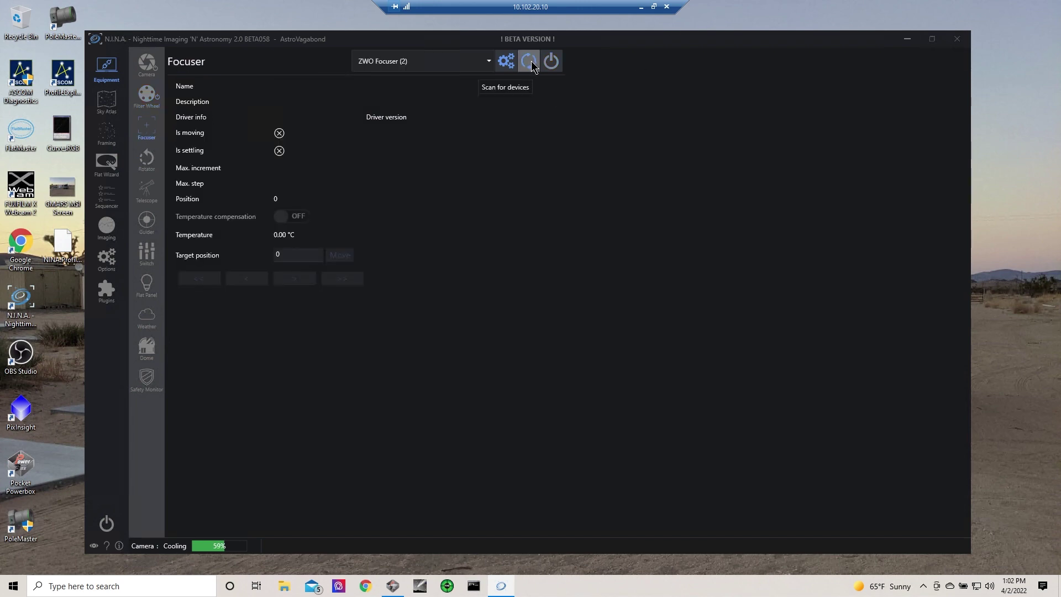
click(551, 62)
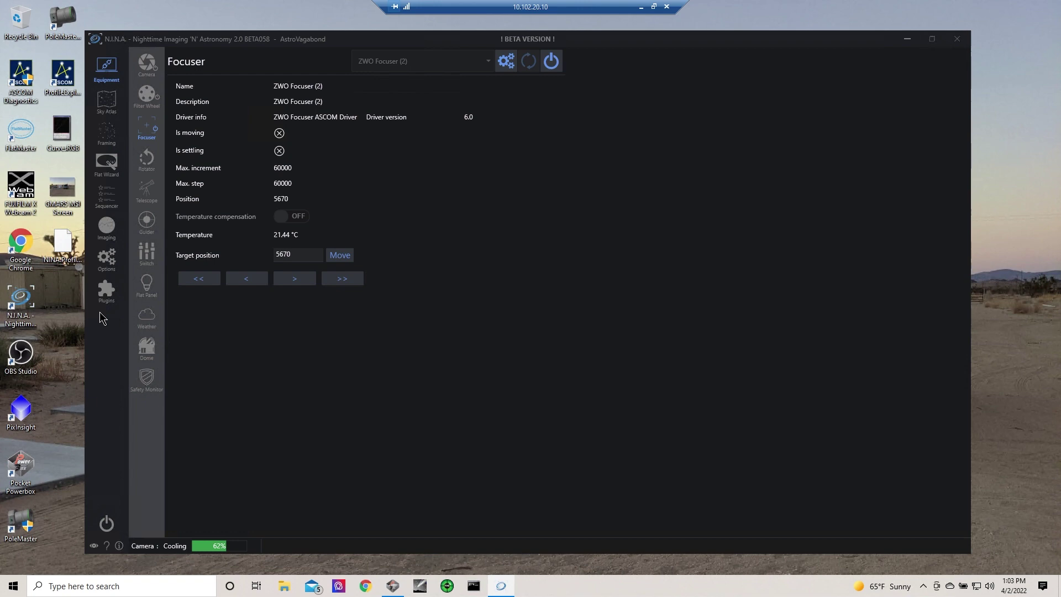
click(106, 290)
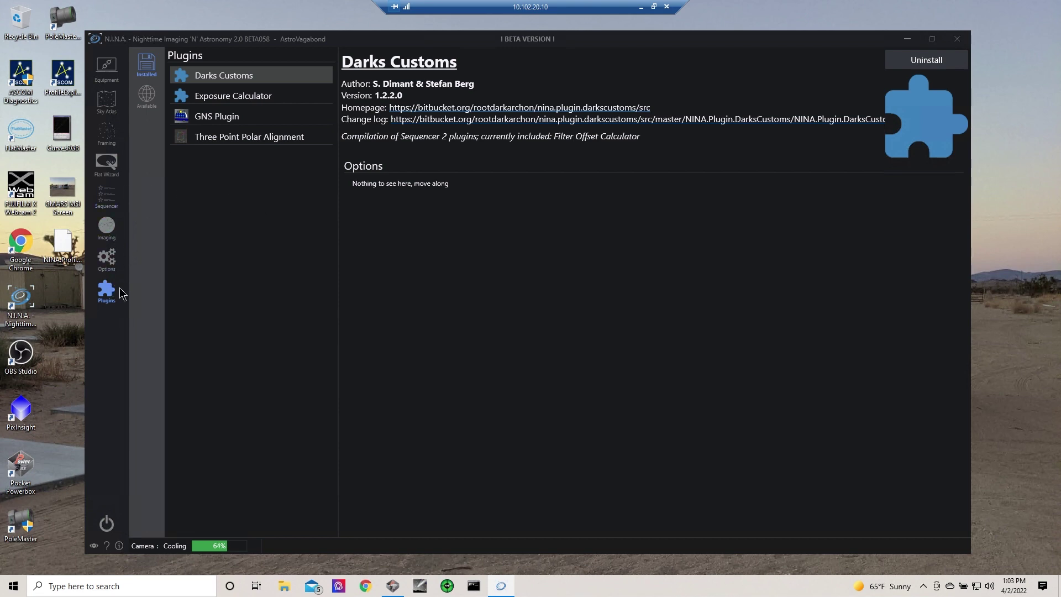
- Return to the Equipment Focuser page showing the ZWO Focuser at position 5670
click(115, 69)
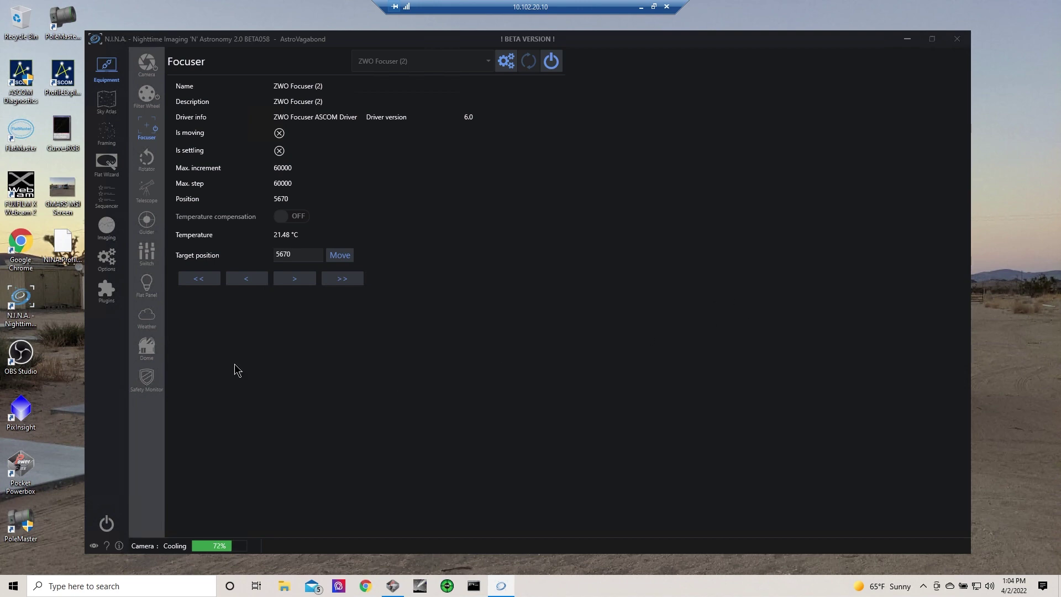
- Show the Camera page with the ASI533MC Pro cooling toward -10 °C, gain 120, offset 30
click(144, 70)
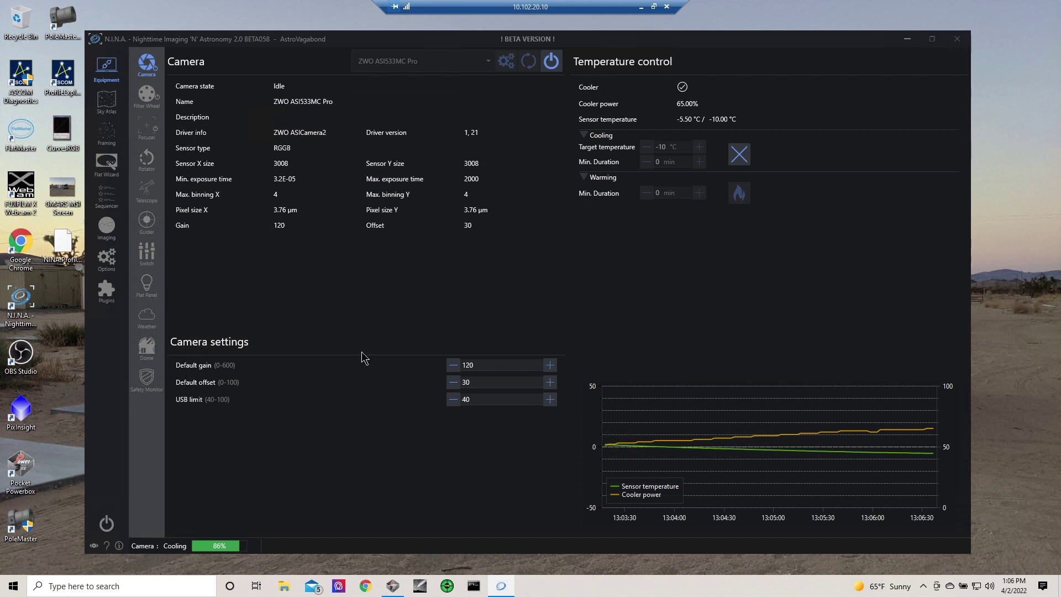
- Minimize the N.I.N.A. window to reveal the Windows desktop
click(908, 39)
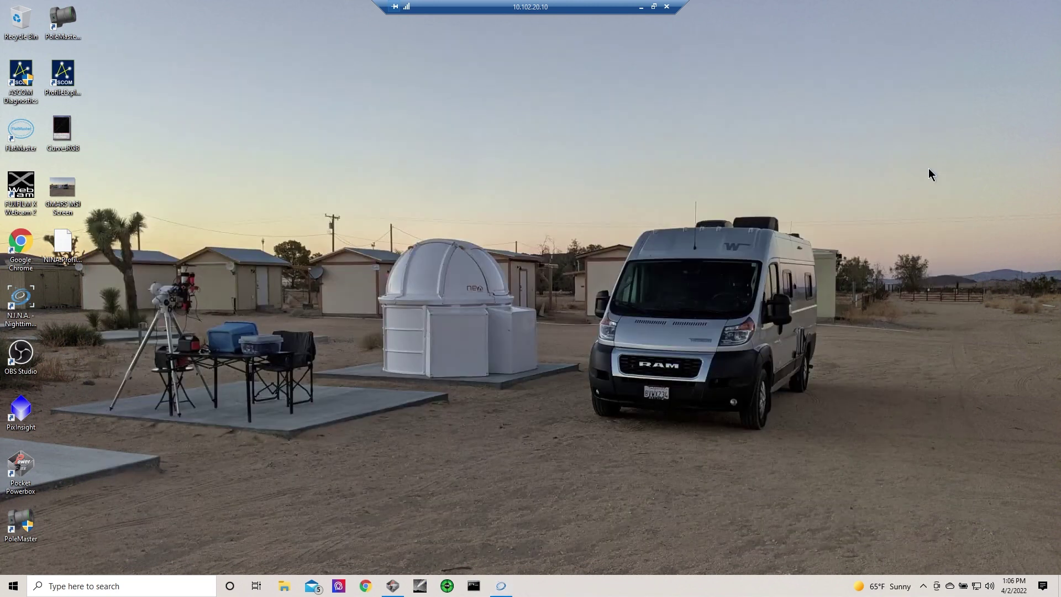